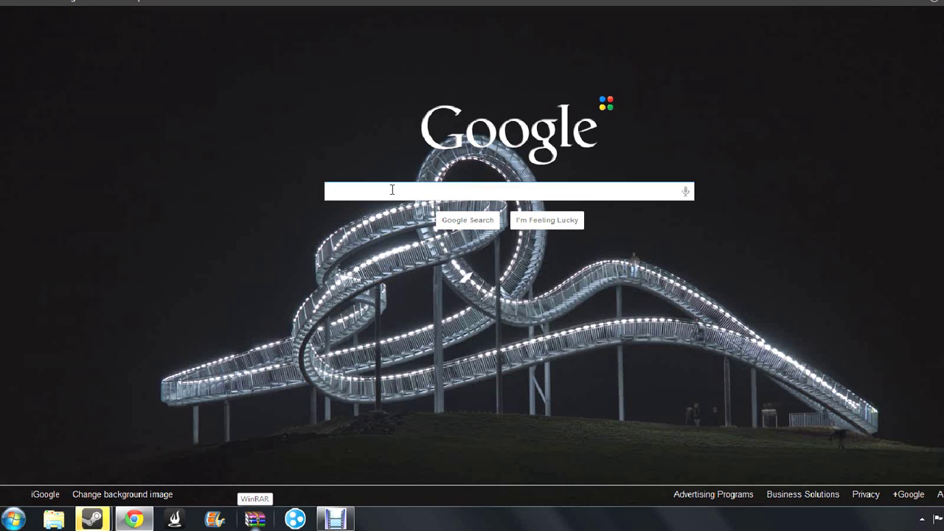
Search Google for "Winrar".
type("Winrar")
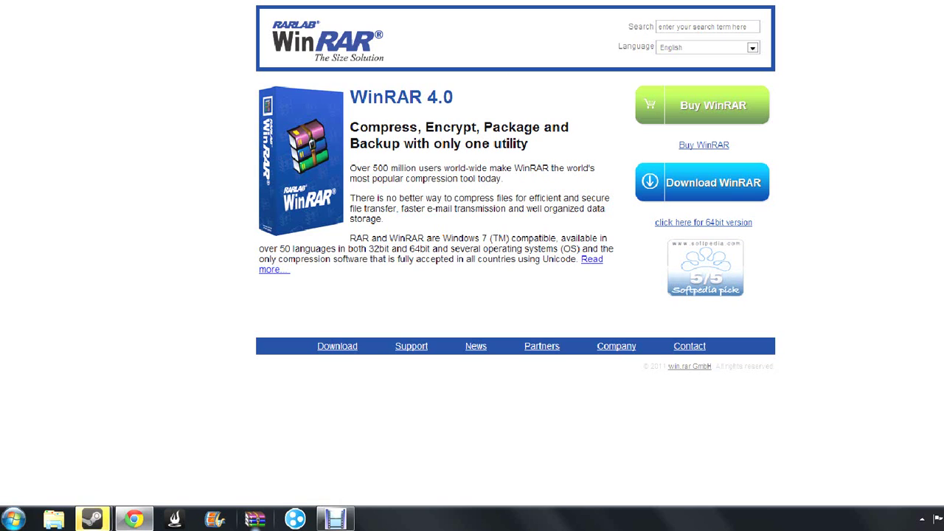
Search Google for "Skyblock" in a new tab and open the "[Surv] SkyBlock - Minecraft Forum" result.
mouse_move(700, 1)
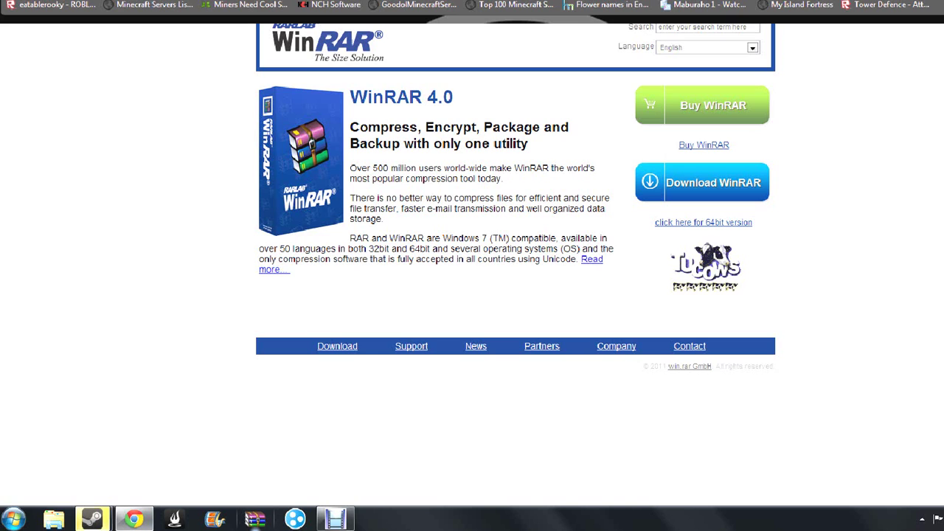
key("ctrl+t")
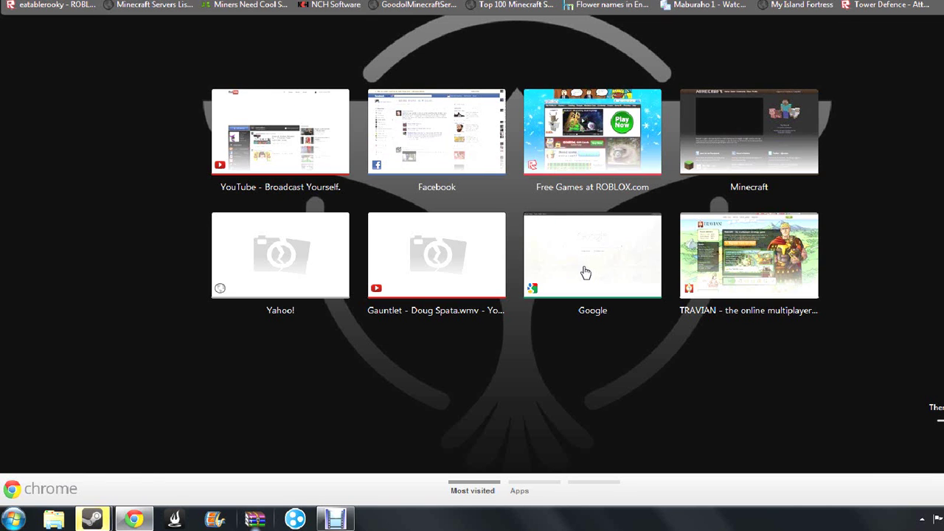
left_click(585, 272)
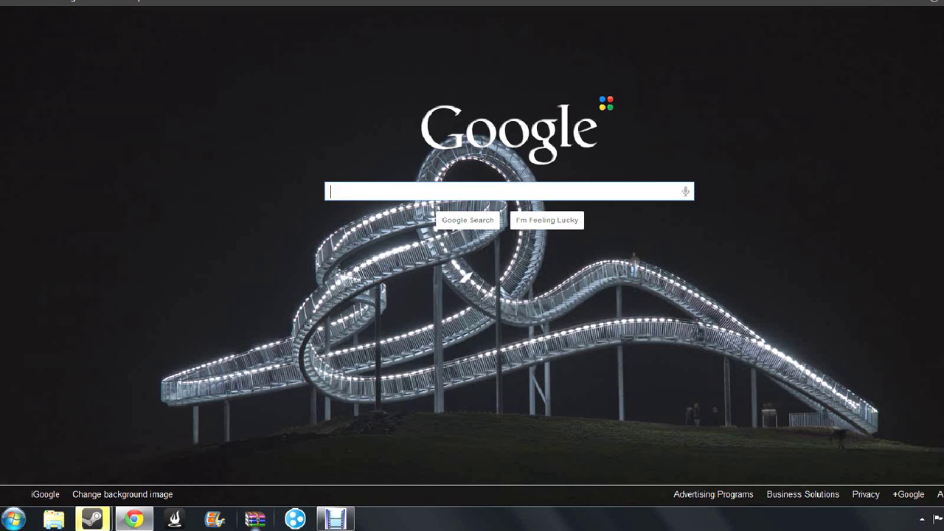
type("Skyblock")
key("Return")
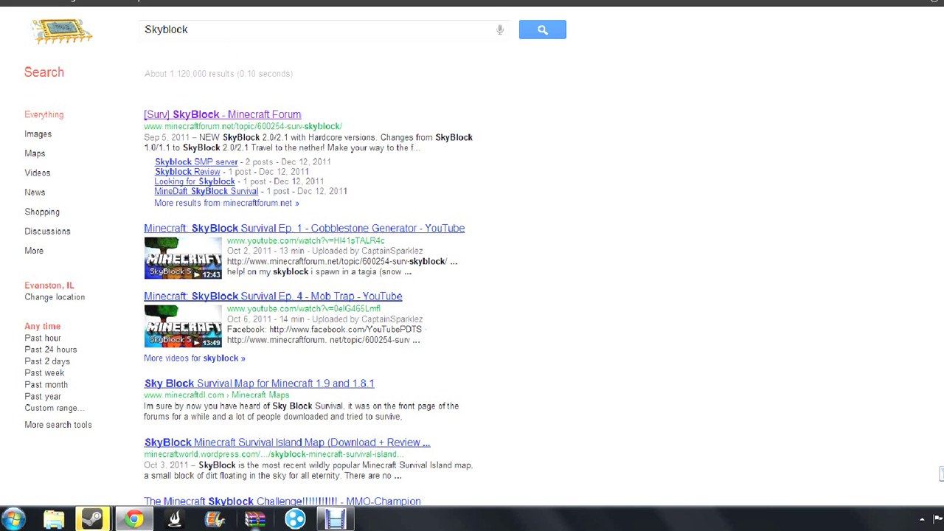
left_click(208, 114)
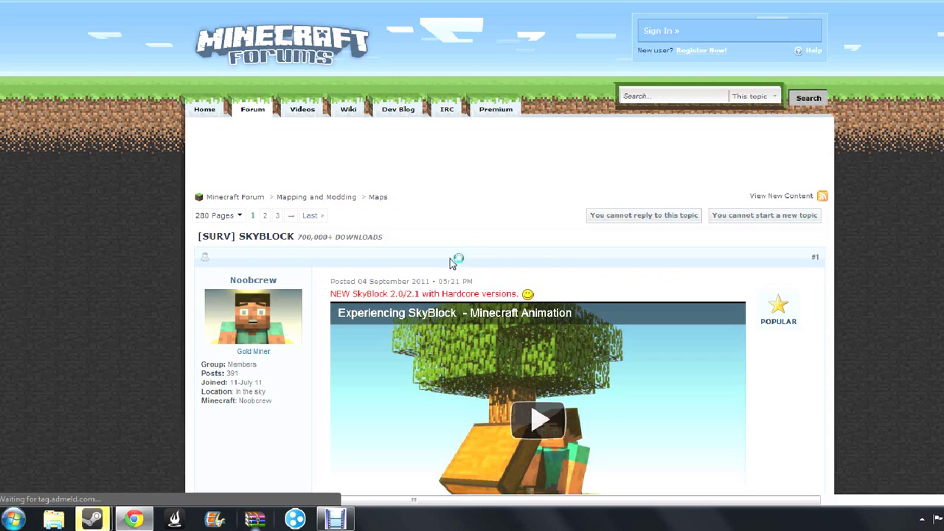
Show the Challenges & Rules spoiler below the SkyBlock 2.0 download links in the forum post.
scroll(455, 259, "down", 3)
scroll(444, 275, "down", 2)
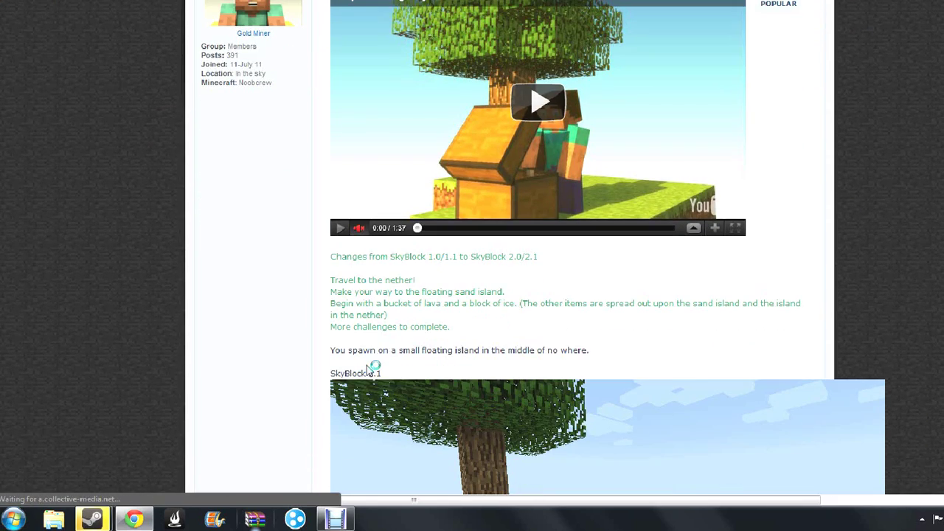
scroll(541, 280, "down", 8)
scroll(435, 327, "down", 5)
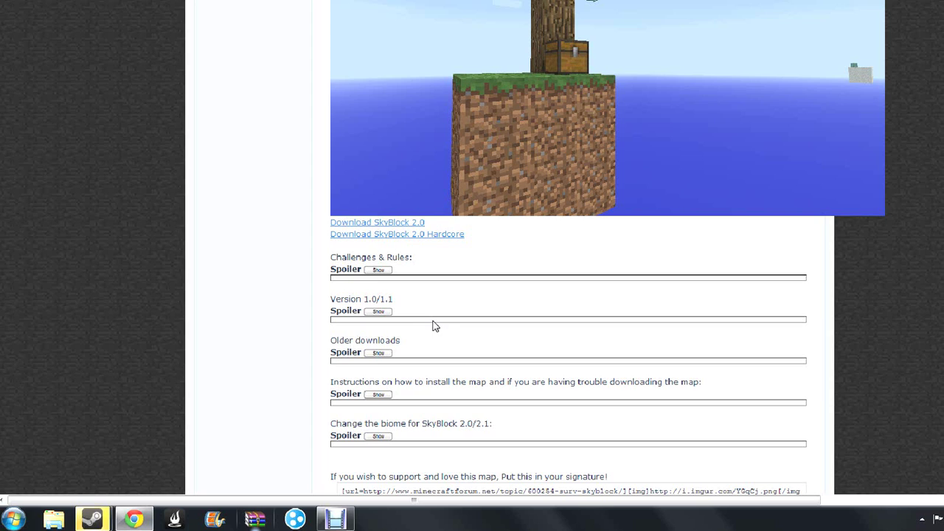
left_click(377, 247)
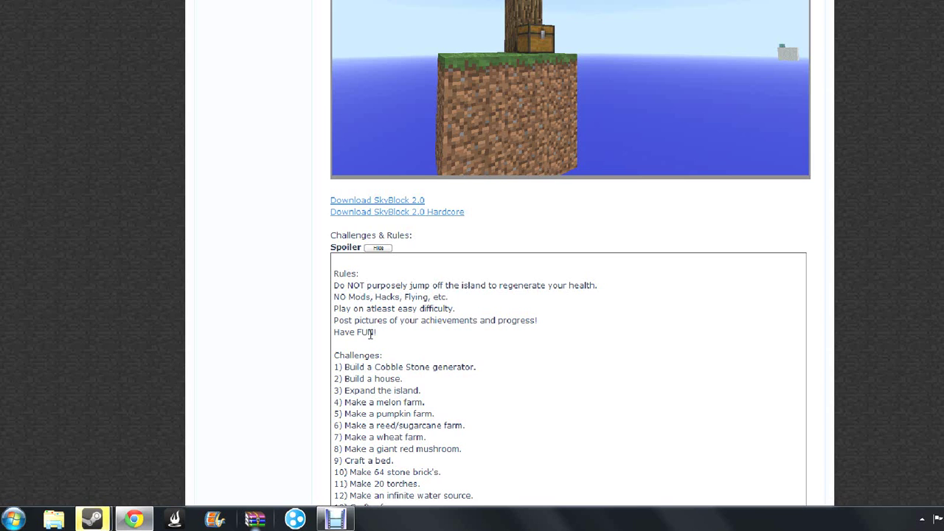
Examine the SkyBlock 2.1 and SkyBlock 2.0 island pictures and compare their standard and Hardcore download options.
scroll(669, 272, "up", 9)
scroll(457, 270, "down", 4)
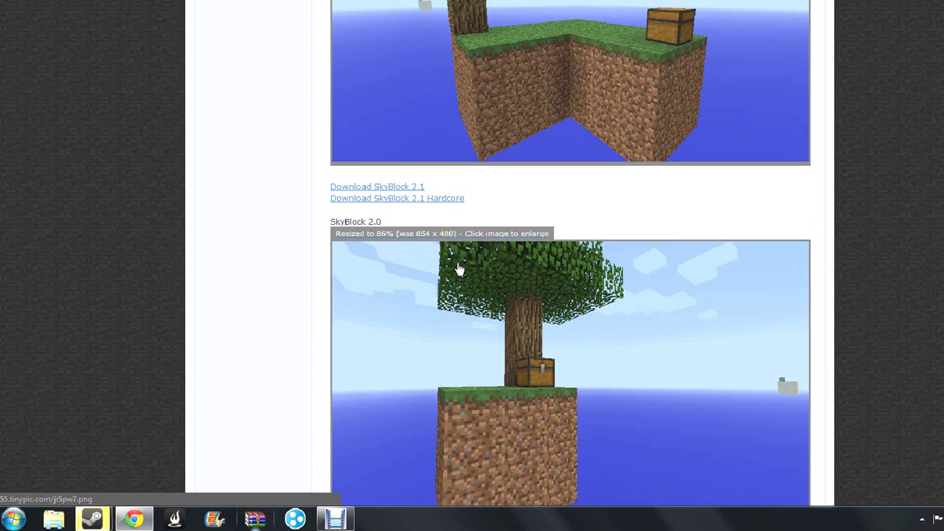
scroll(459, 273, "down", 1)
scroll(459, 274, "up", 3)
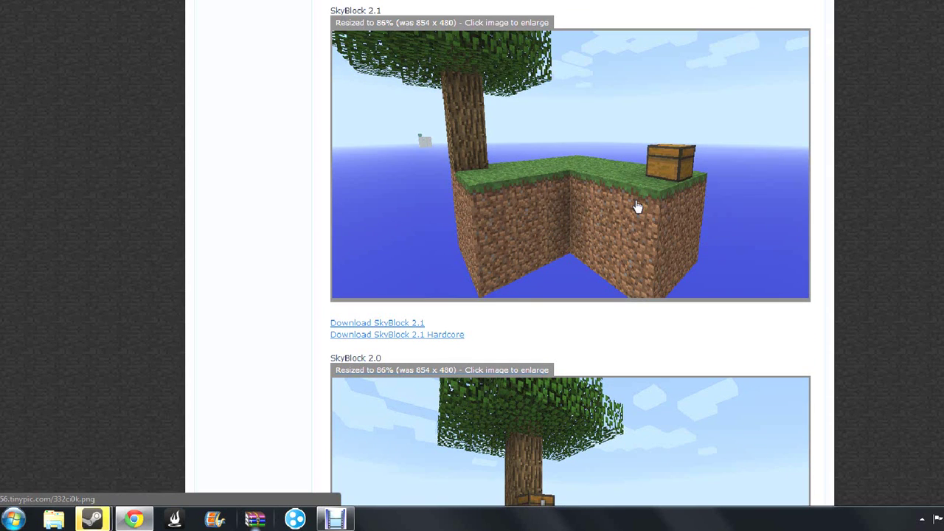
scroll(634, 207, "down", 3)
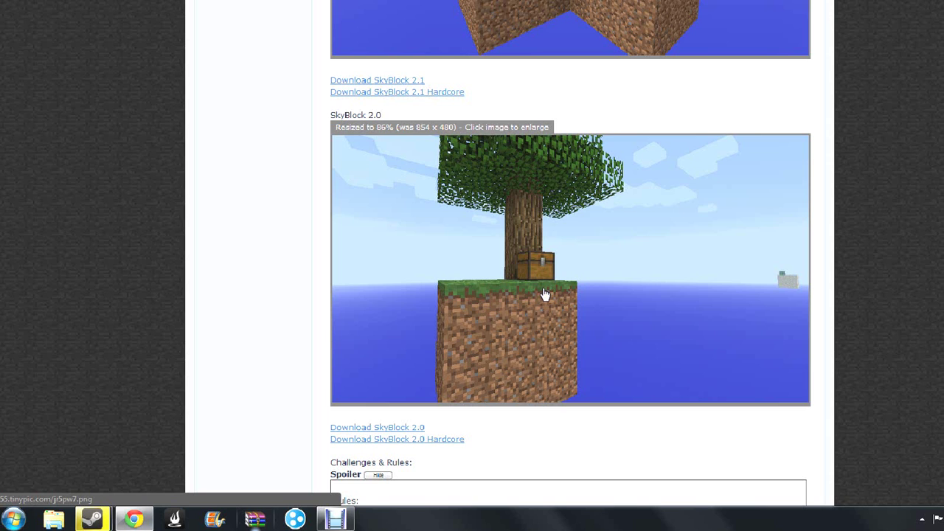
scroll(575, 280, "up", 3)
scroll(565, 255, "down", 2)
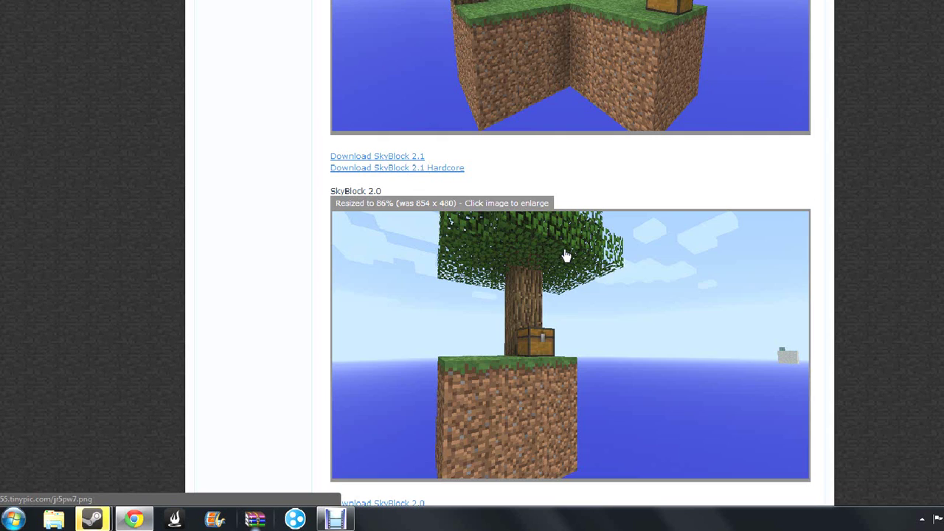
scroll(566, 255, "up", 2)
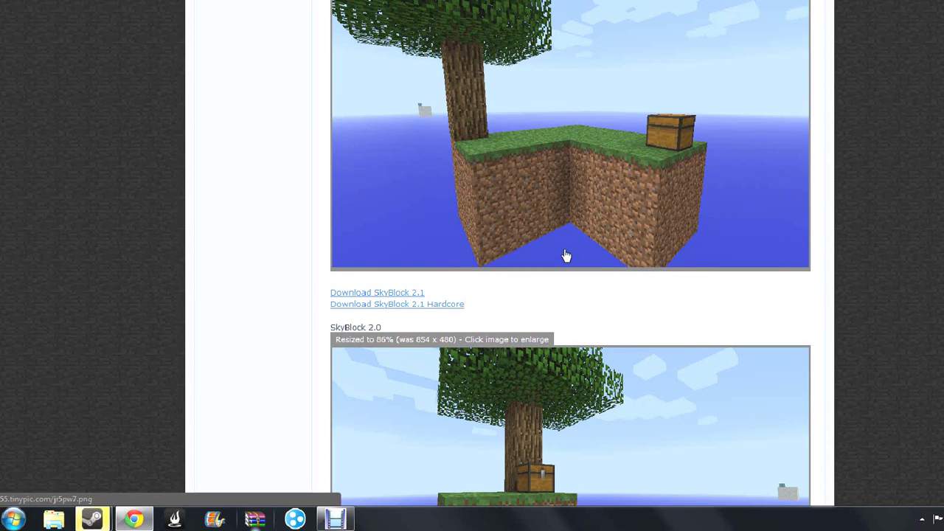
scroll(566, 255, "down", 3)
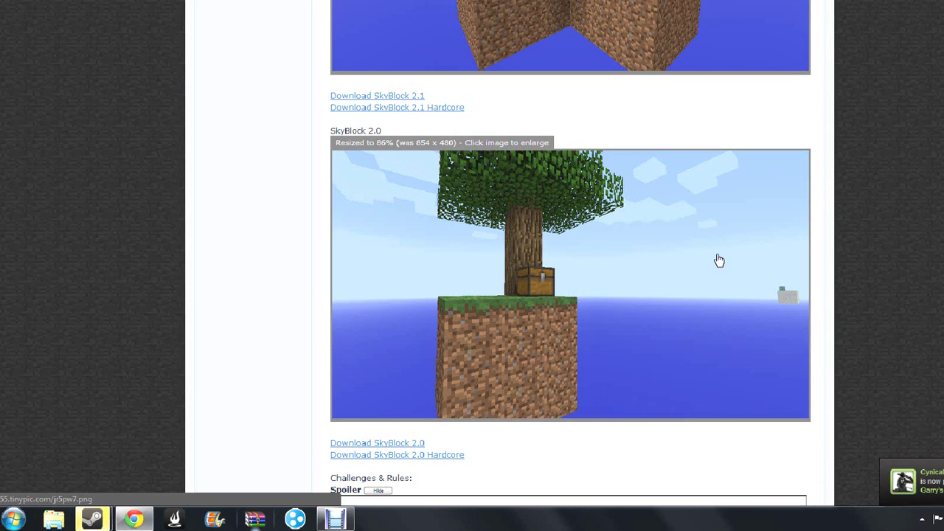
scroll(742, 272, "up", 3)
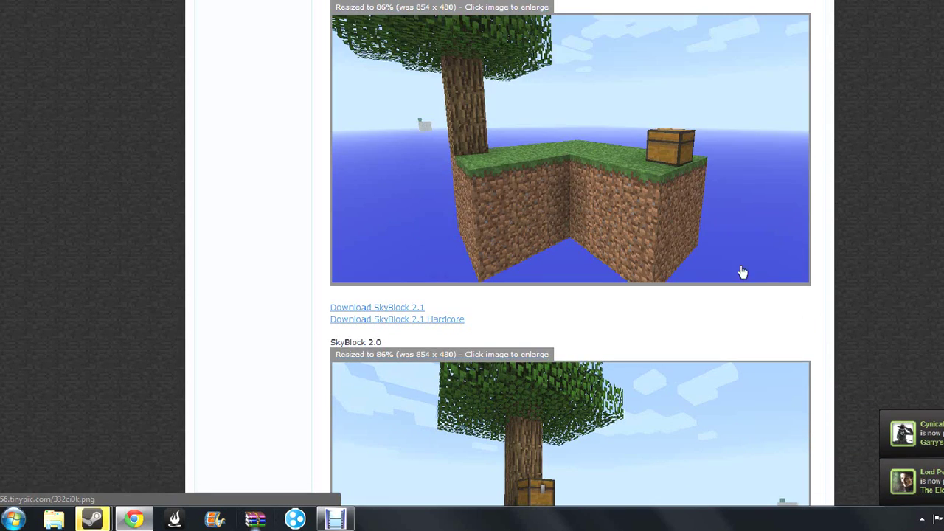
scroll(446, 137, "down", 3)
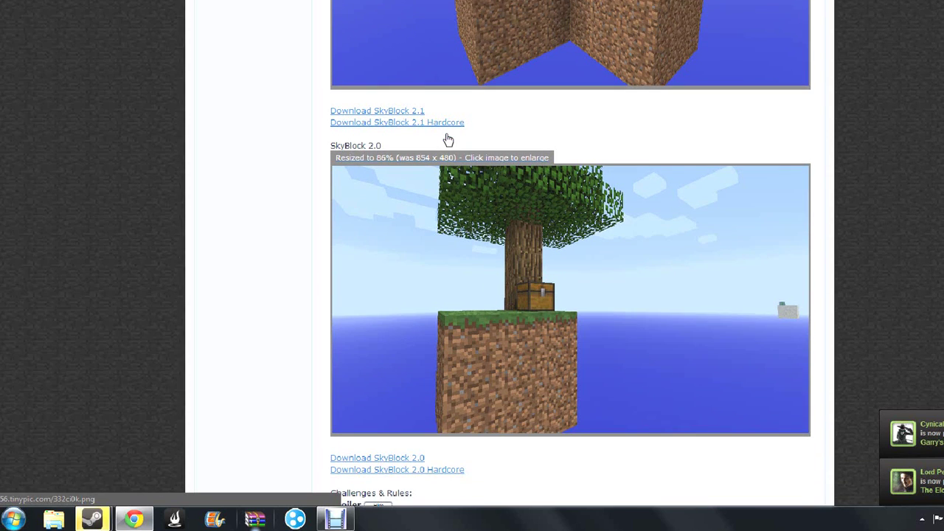
scroll(447, 141, "up", 1)
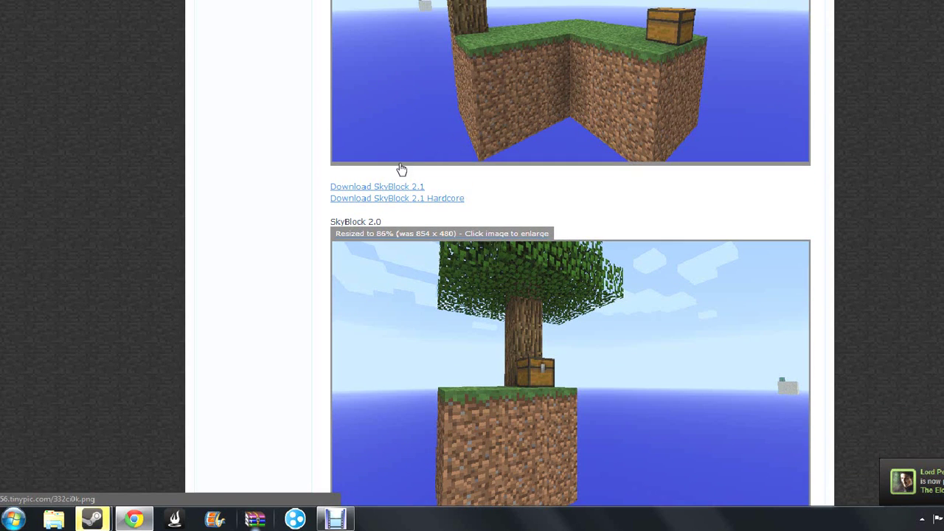
scroll(442, 137, "down", 3)
scroll(427, 273, "up", 3)
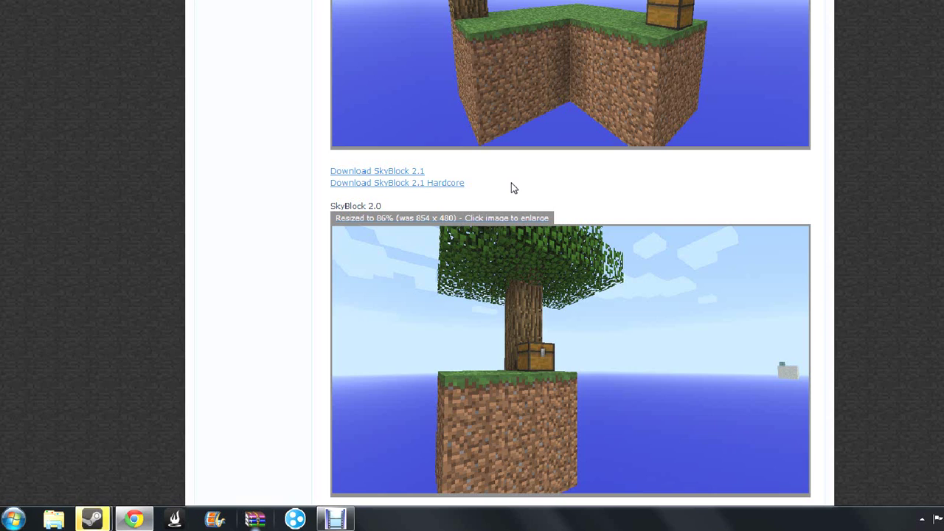
Follow the SkyBlock 2.1 Hardcore download link and skip past the adf.ly advertisement to the MediaFire page.
left_click(412, 186)
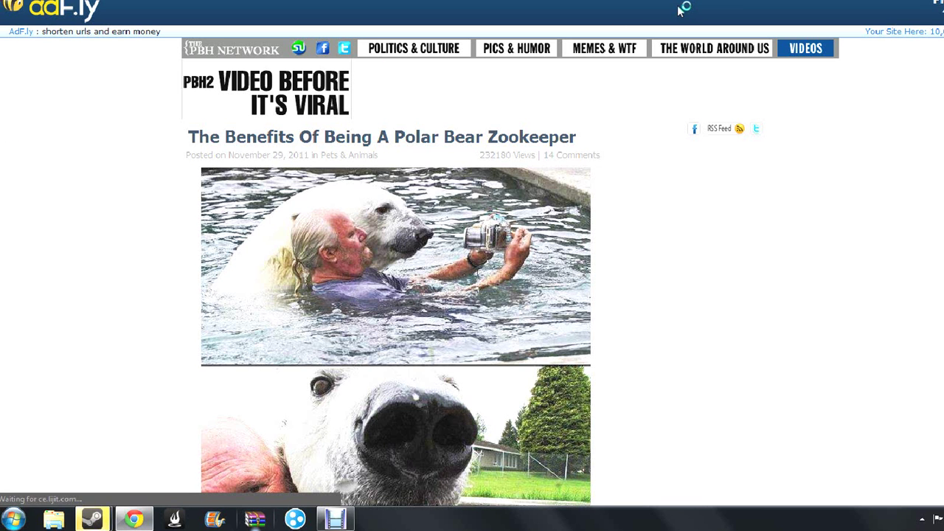
scroll(398, 267, "down", 2)
scroll(398, 266, "down", 3)
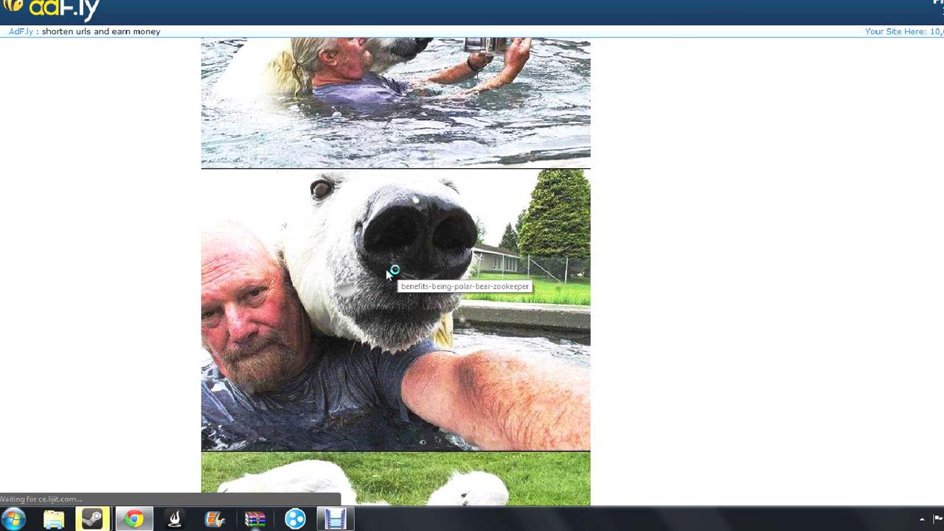
scroll(383, 276, "down", 3)
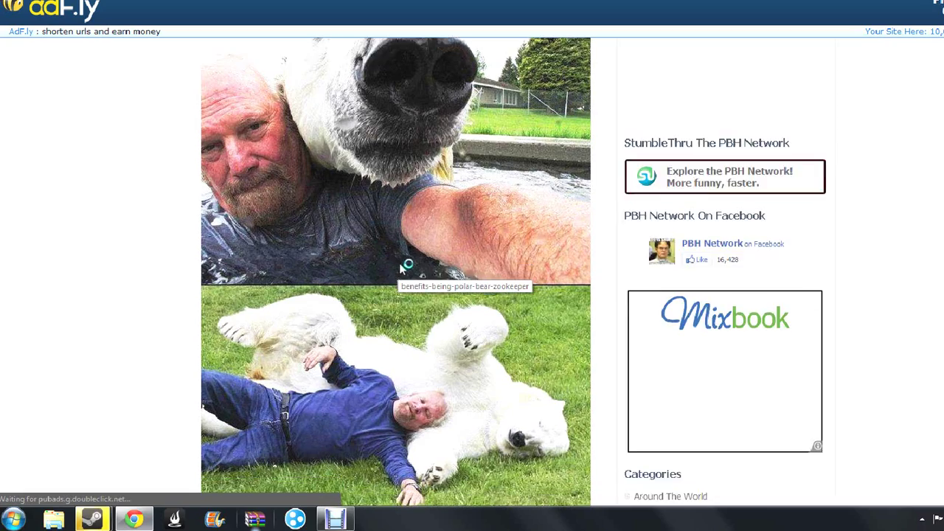
scroll(405, 271, "down", 6)
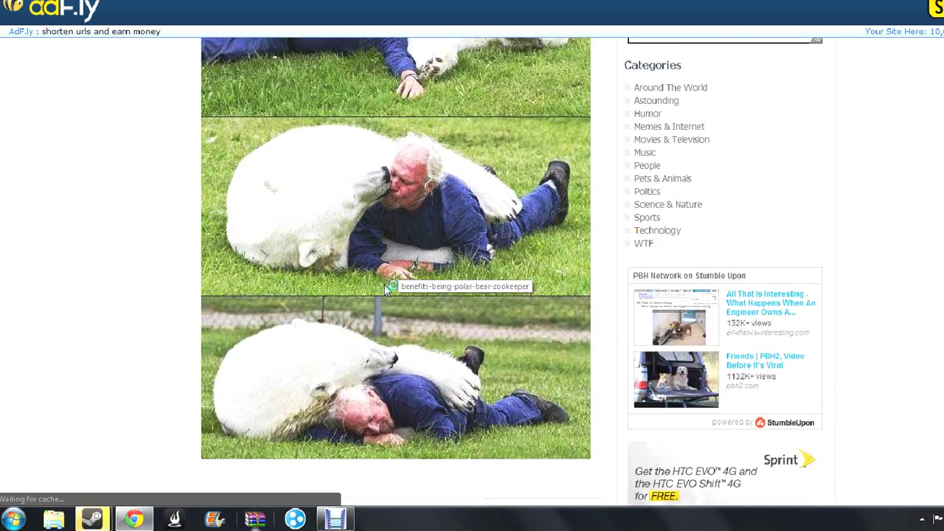
scroll(364, 302, "up", 6)
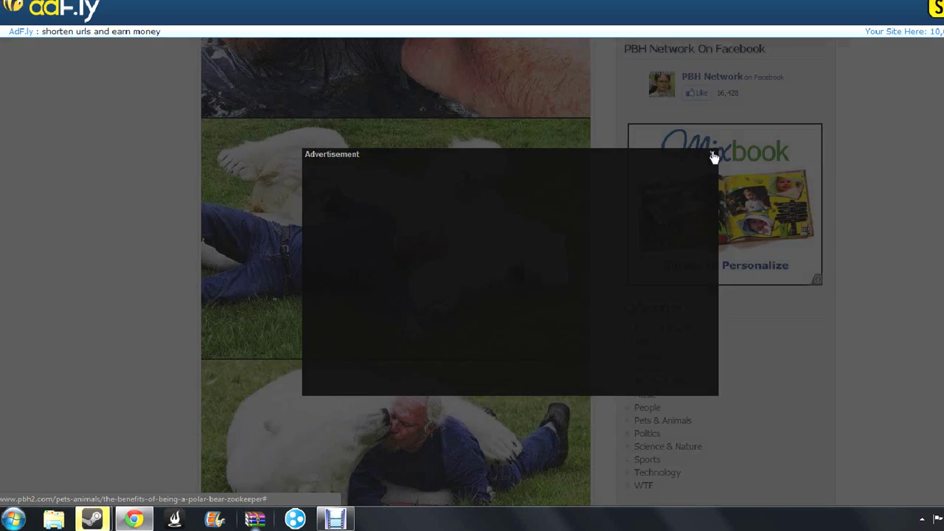
left_click(714, 154)
scroll(712, 155, "up", 5)
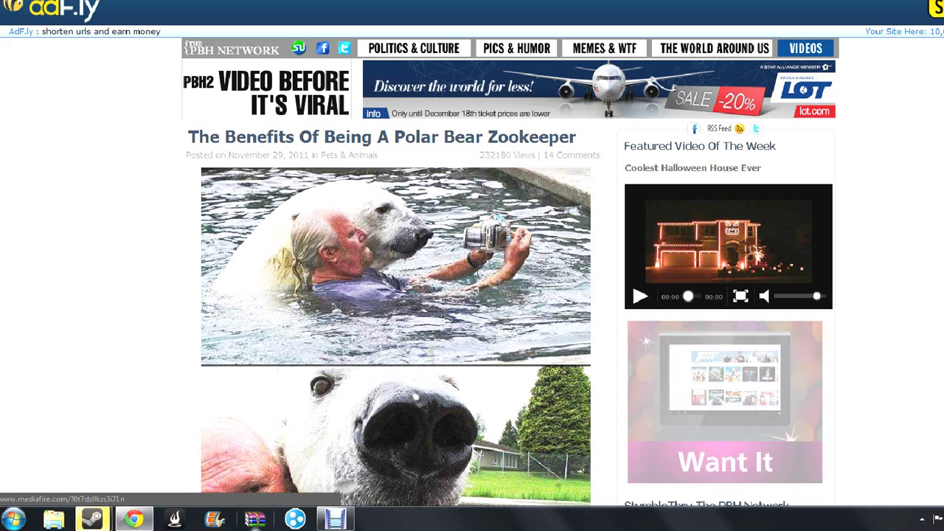
left_click(807, 14)
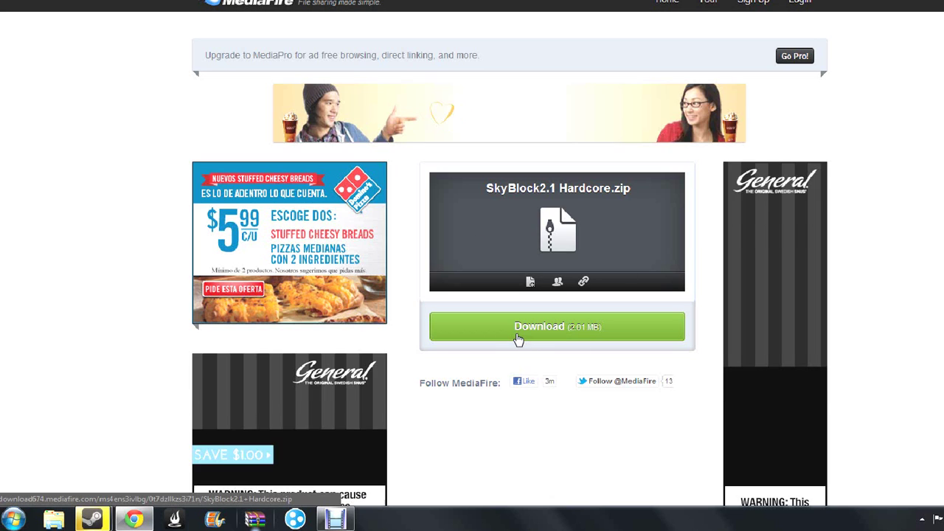
Download SkyBlock2.1 Hardcore.zip from MediaFire and open the downloaded archive in WinRAR.
left_click(518, 337)
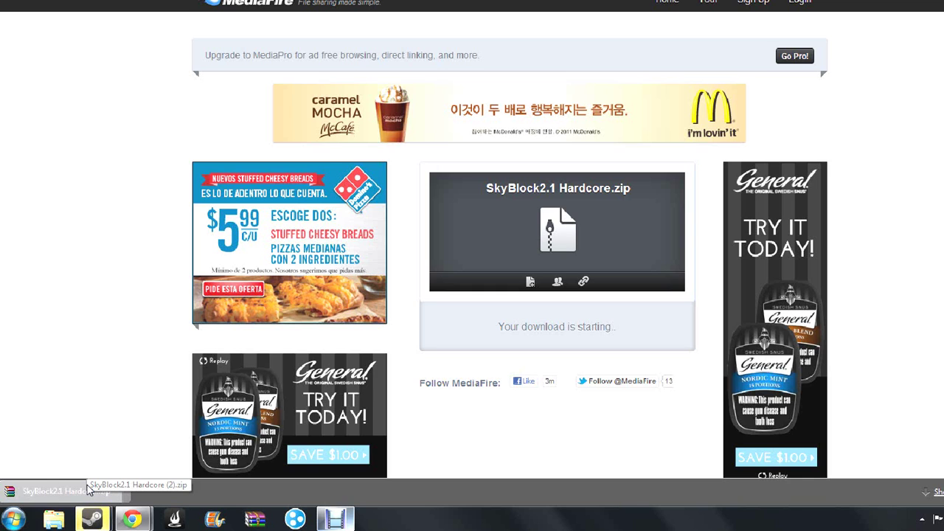
left_click(87, 490)
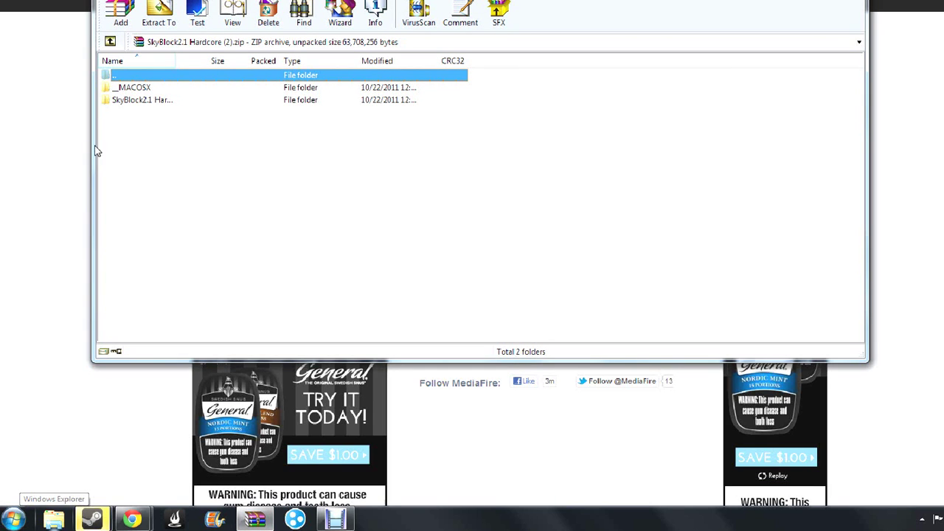
Find and launch the Windows Run dialog, and use %AppData% to open the Roaming folder.
left_click(17, 509)
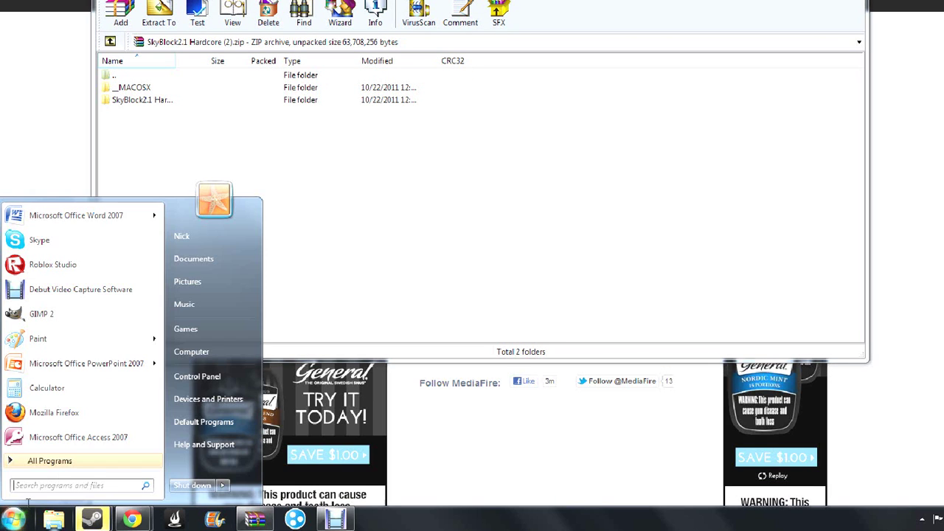
type("run")
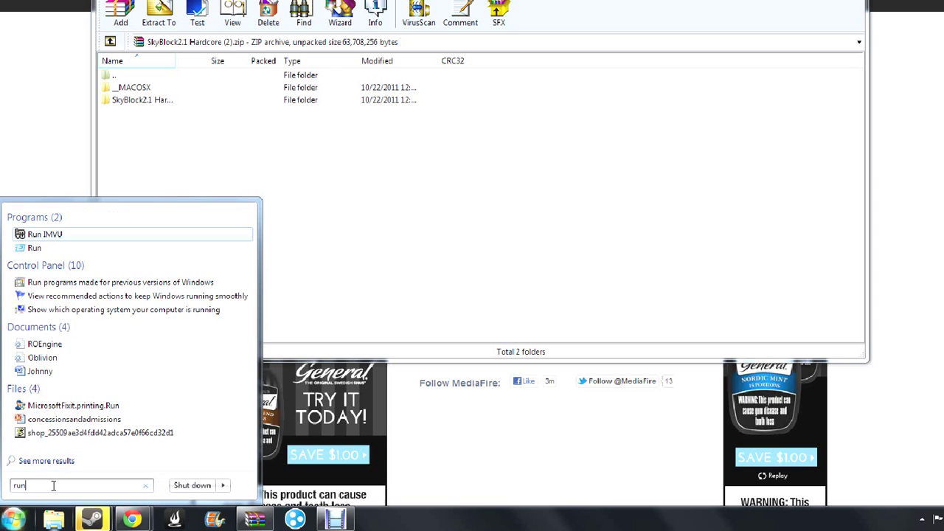
left_click(29, 249)
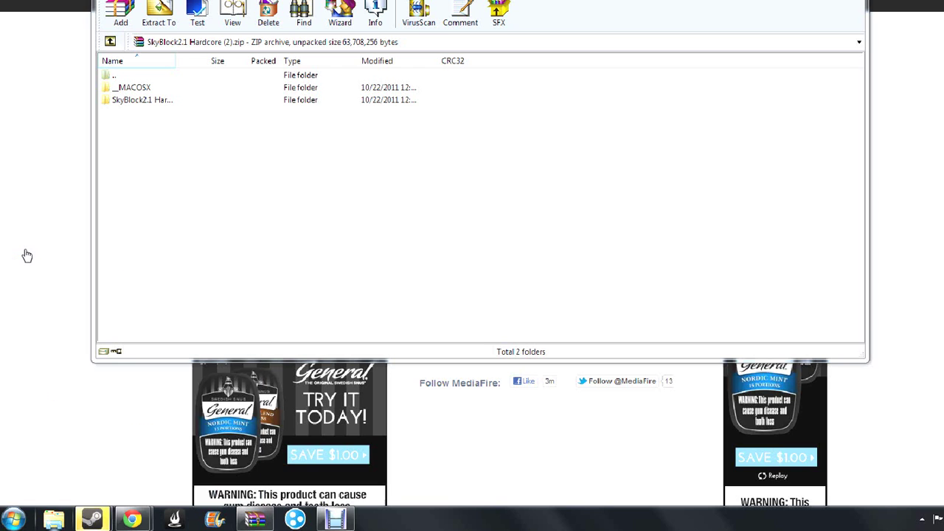
left_click(183, 435)
left_click_drag(183, 436, 54, 436)
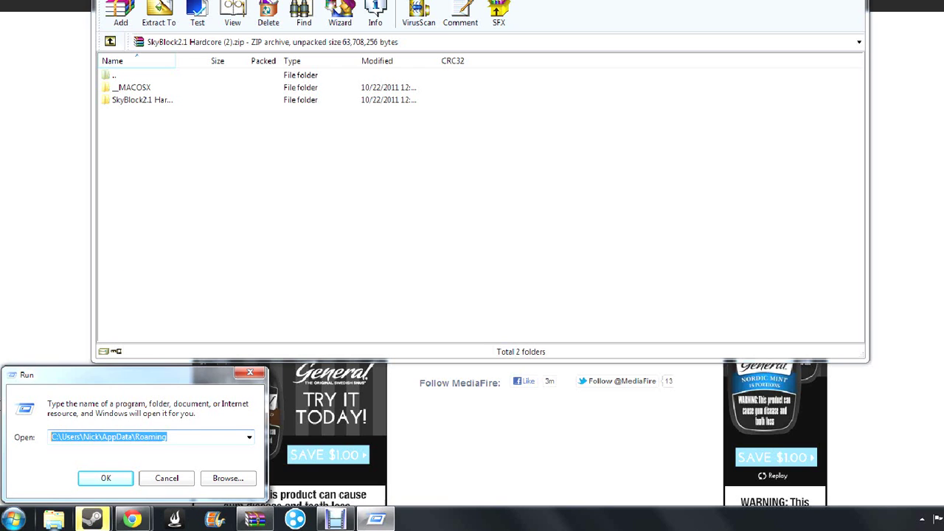
type("%")
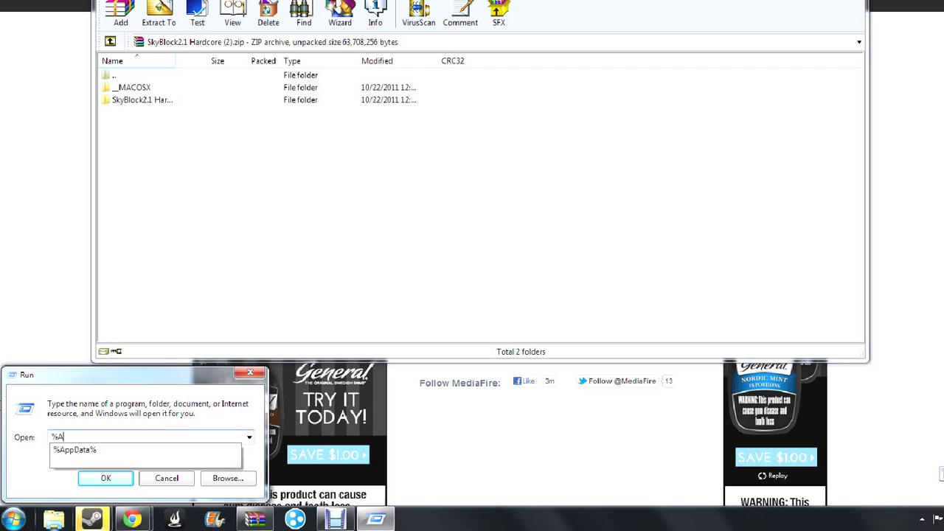
type("AppData%")
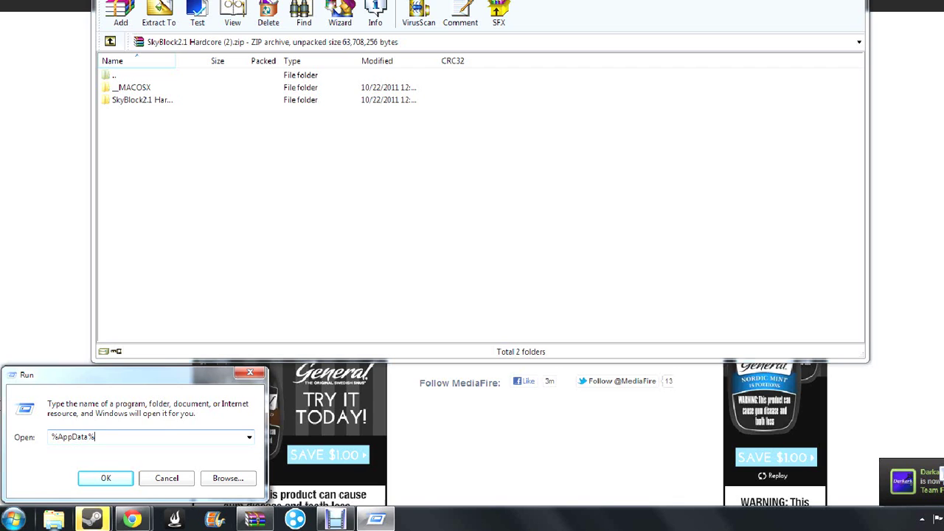
left_click(106, 478)
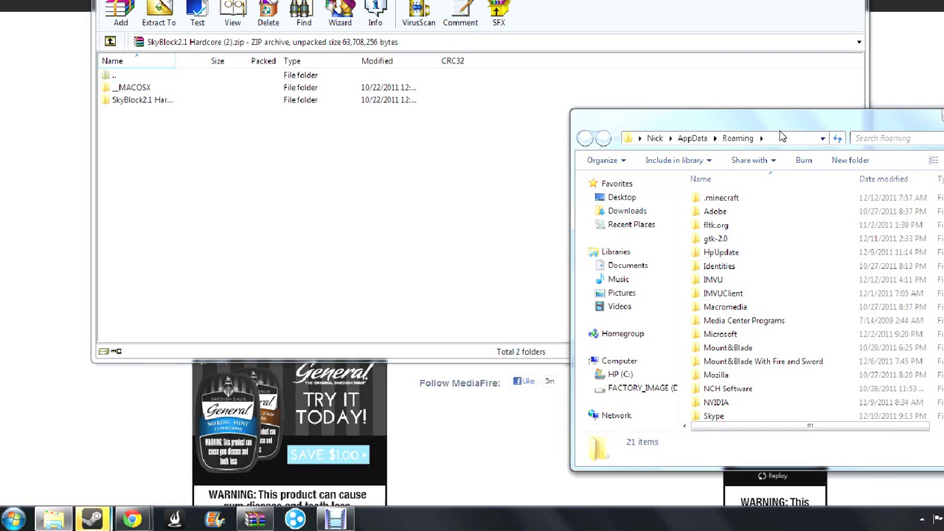
Open the .minecraft folder and go into its saves folder.
double_click(733, 198)
left_click(716, 229)
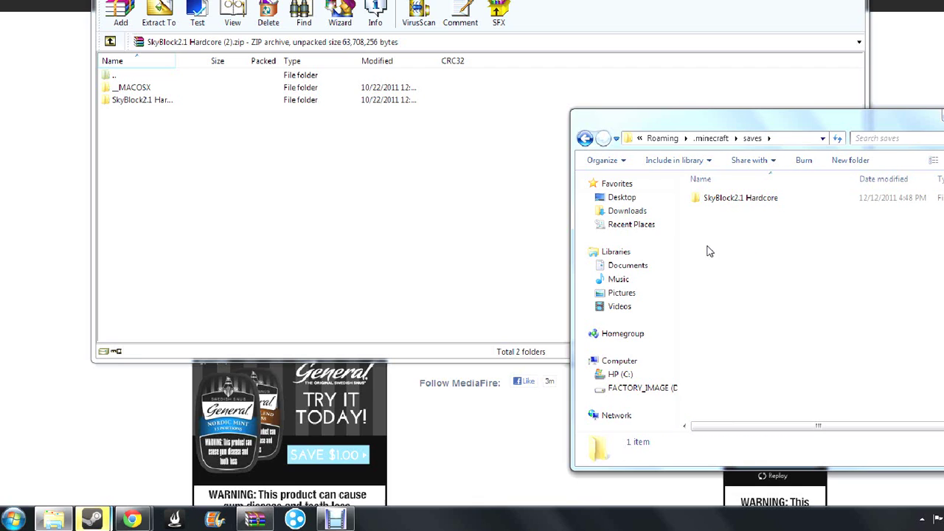
left_click_drag(711, 251, 838, 193)
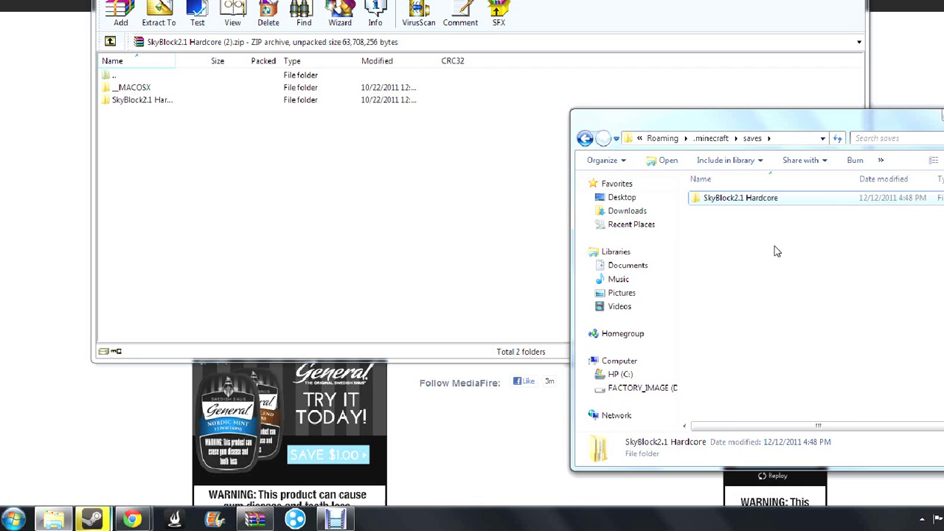
left_click(778, 249)
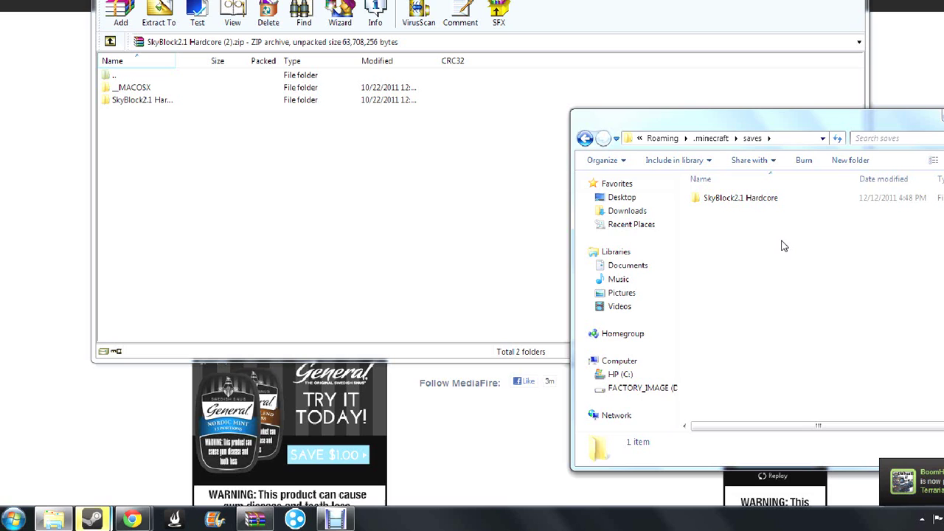
Go back to .minecraft to look over the resources, stats and texturepacks folders, and reopen saves.
left_click(584, 138)
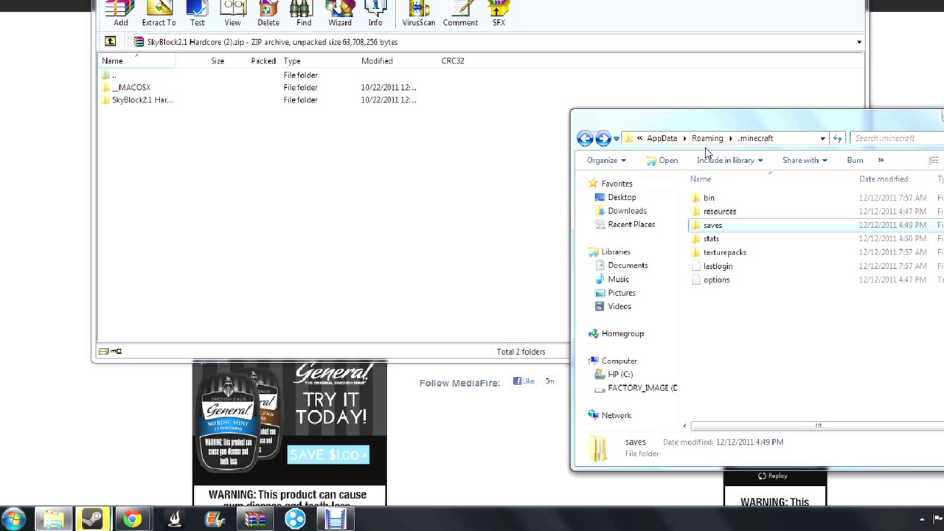
left_click(718, 211)
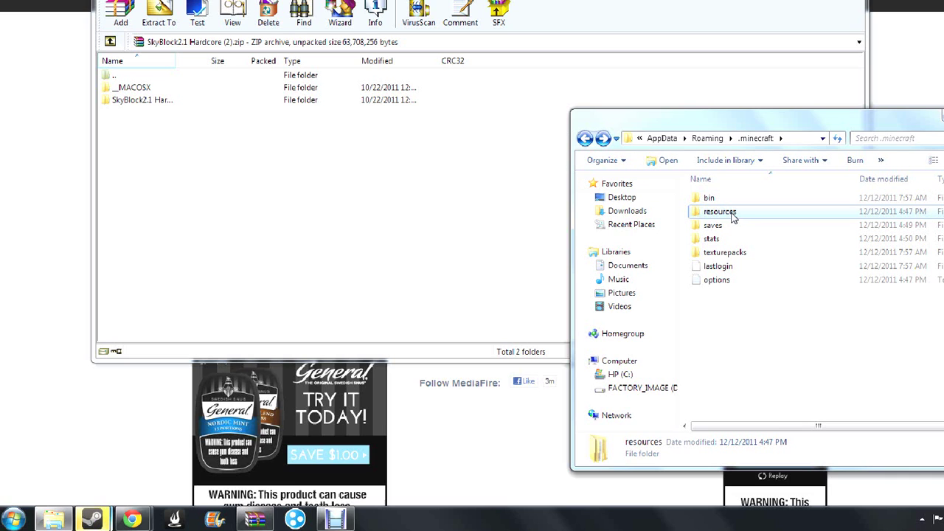
left_click(720, 239)
left_click(729, 254)
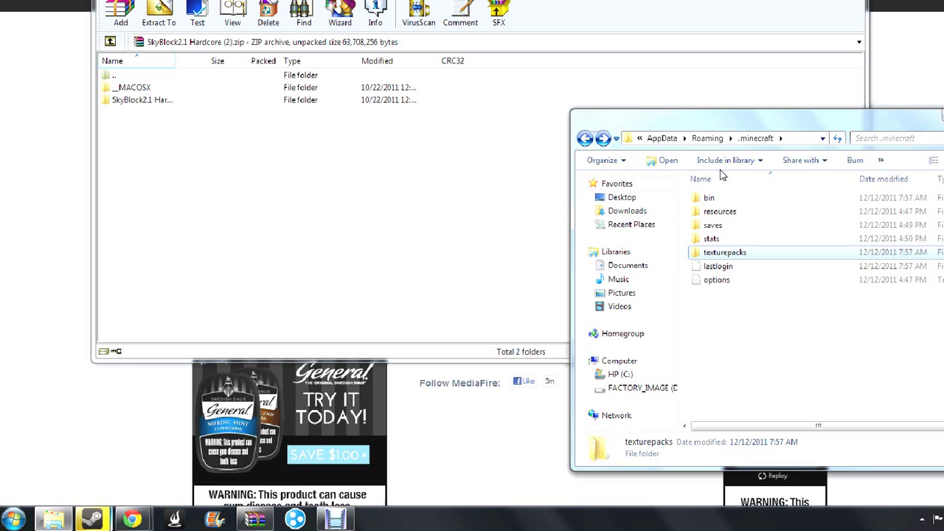
double_click(719, 227)
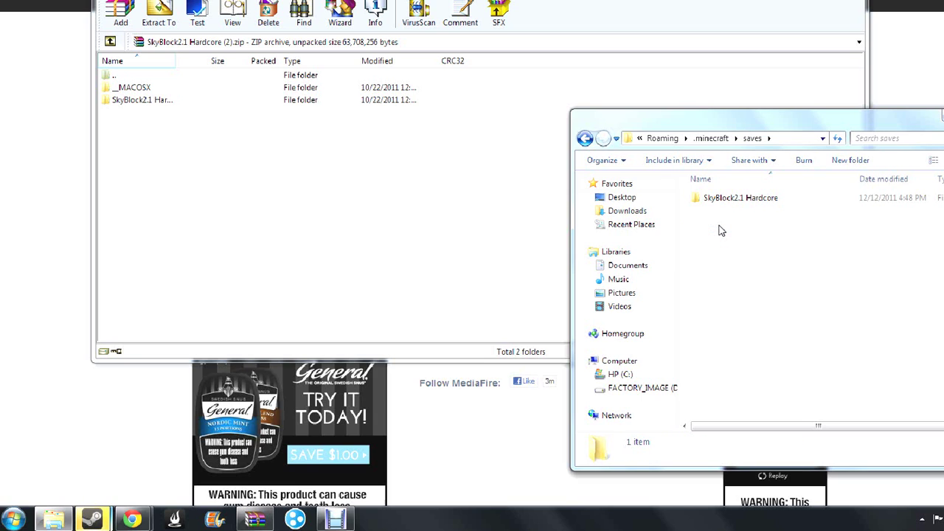
Delete the existing SkyBlock2.1 Hardcore folder from saves, moving it to the Recycle Bin.
right_click(746, 198)
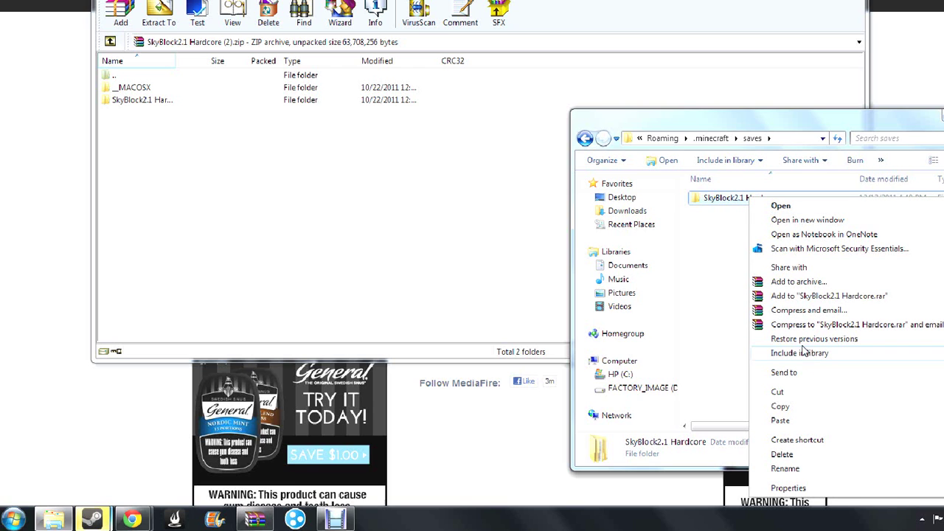
left_click(815, 454)
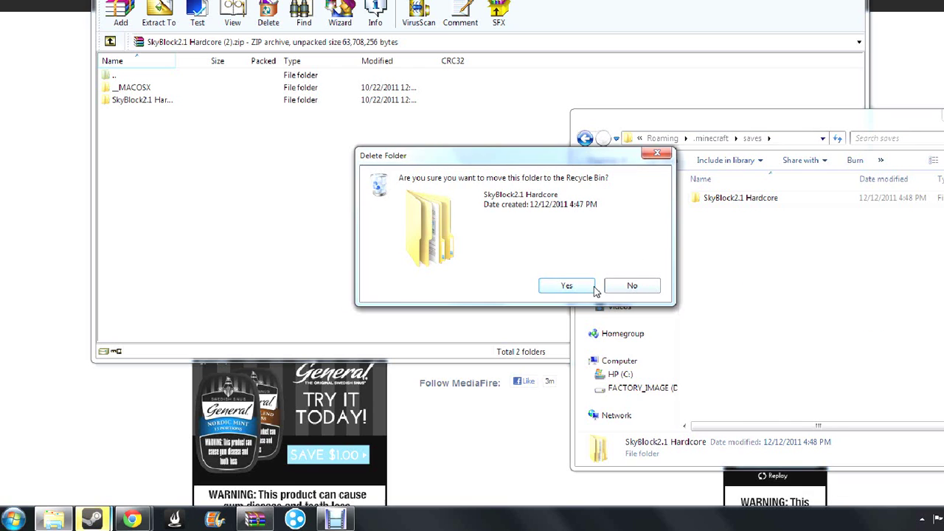
left_click(566, 286)
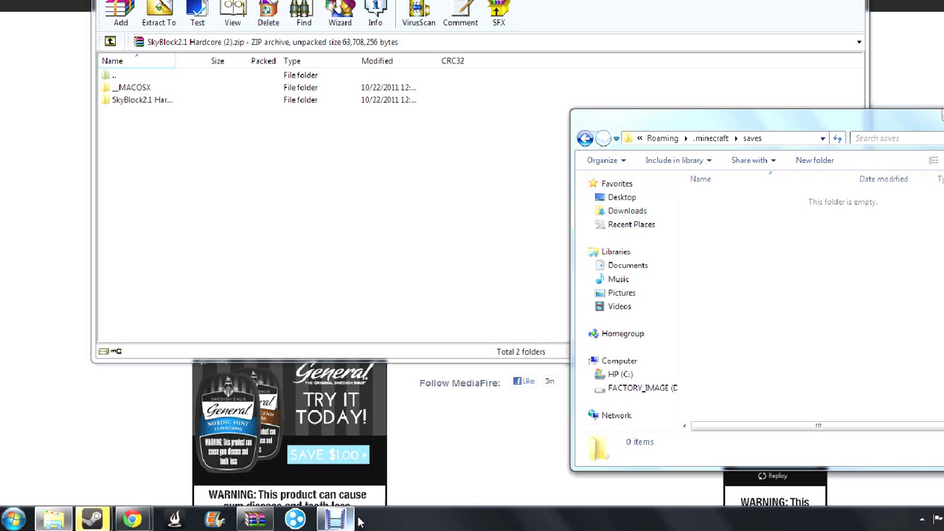
Extract the __MACOSX and SkyBlock2.1 Hardcore folders from the WinRAR archive into the Minecraft saves folder.
left_click(334, 520)
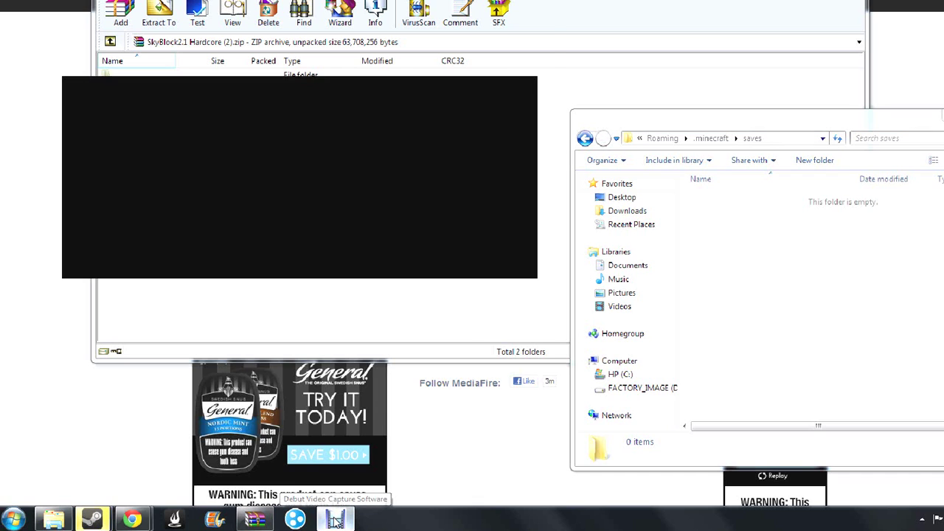
left_click(713, 93)
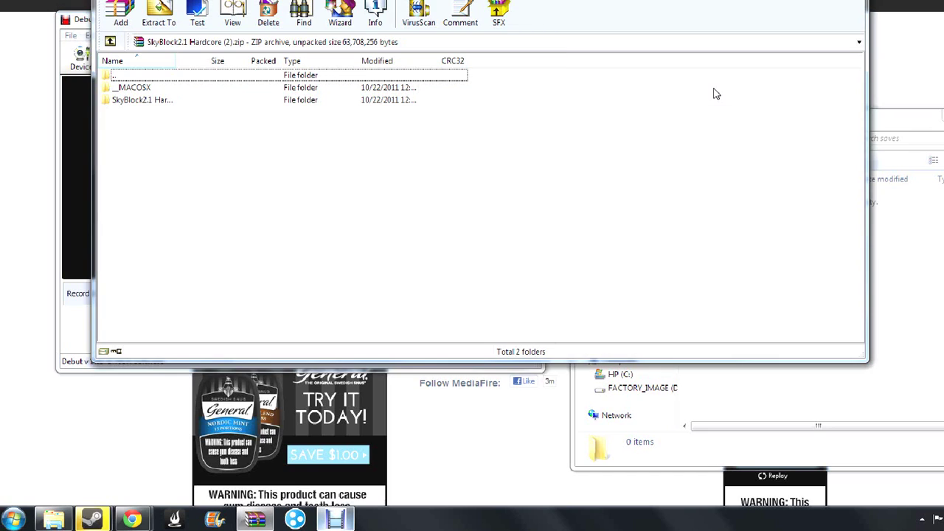
left_click_drag(225, 143, 186, 93)
left_click_drag(921, 292, 921, 293)
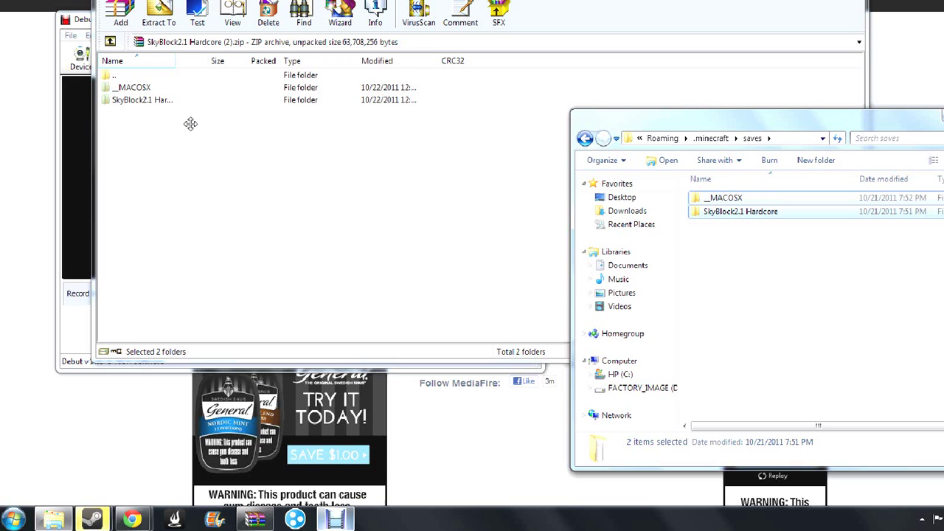
Close the WinRAR archive, switch to Chrome and go to the minecraft.net site.
left_click(123, 76)
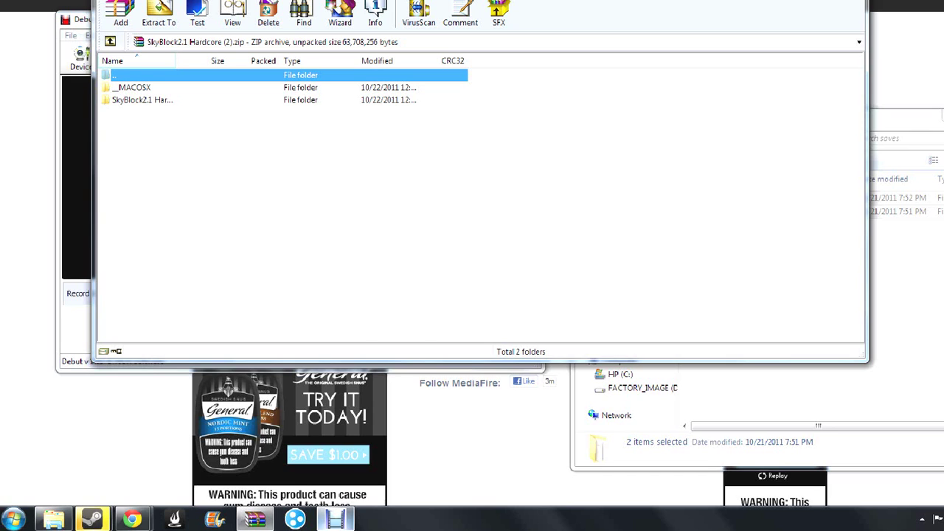
key("Escape")
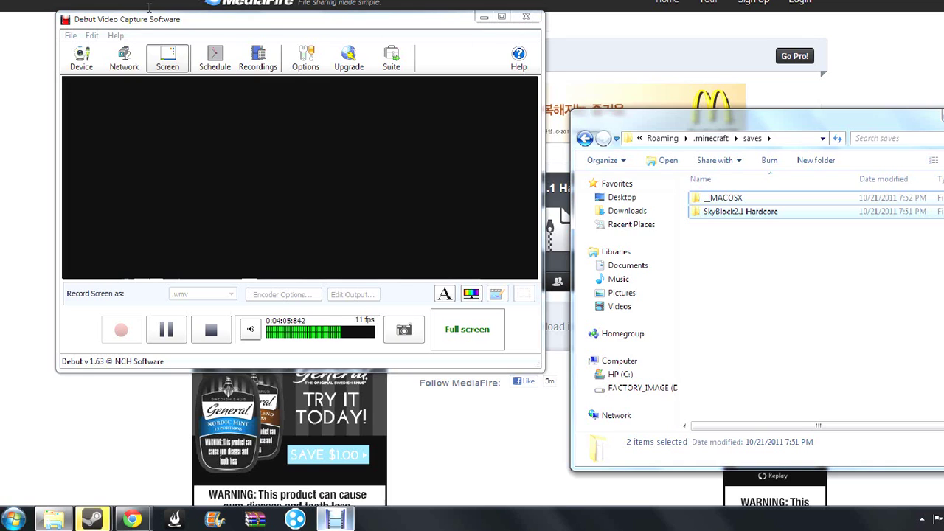
key("alt+Tab")
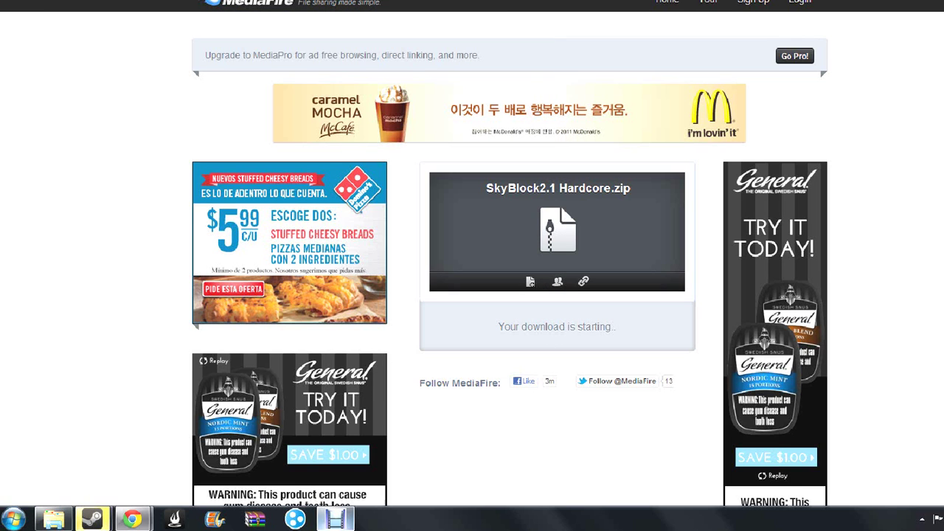
key("ctrl+l")
type("minecraft")
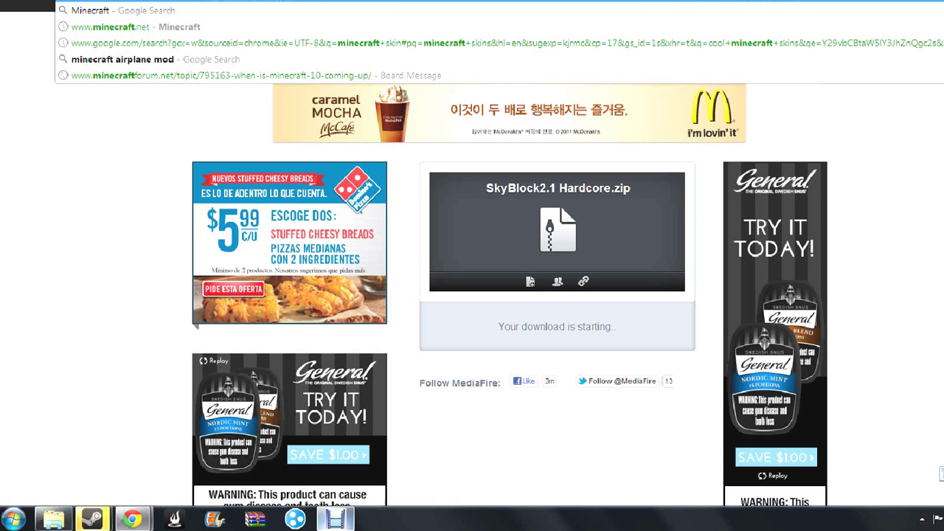
key("Return")
Close the Explorer window showing the saves folder.
left_click(53, 518)
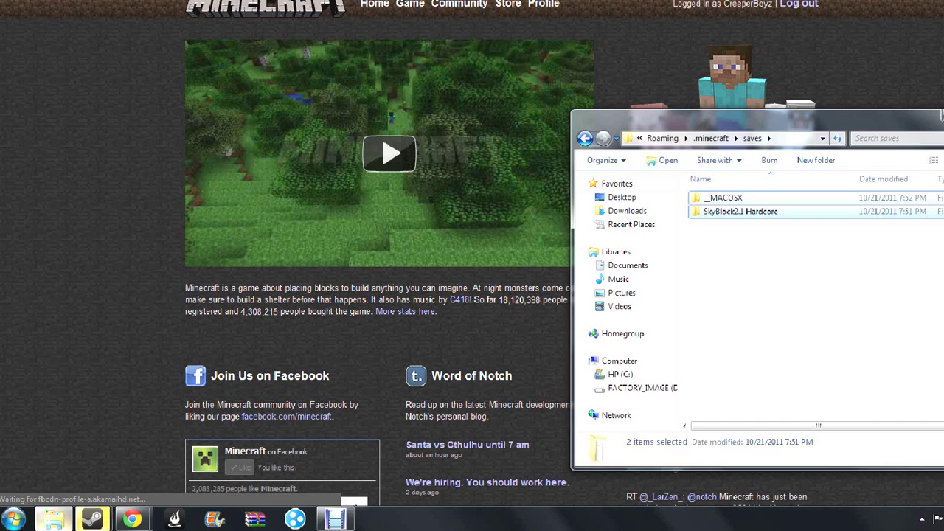
right_click(53, 516)
left_click(33, 482)
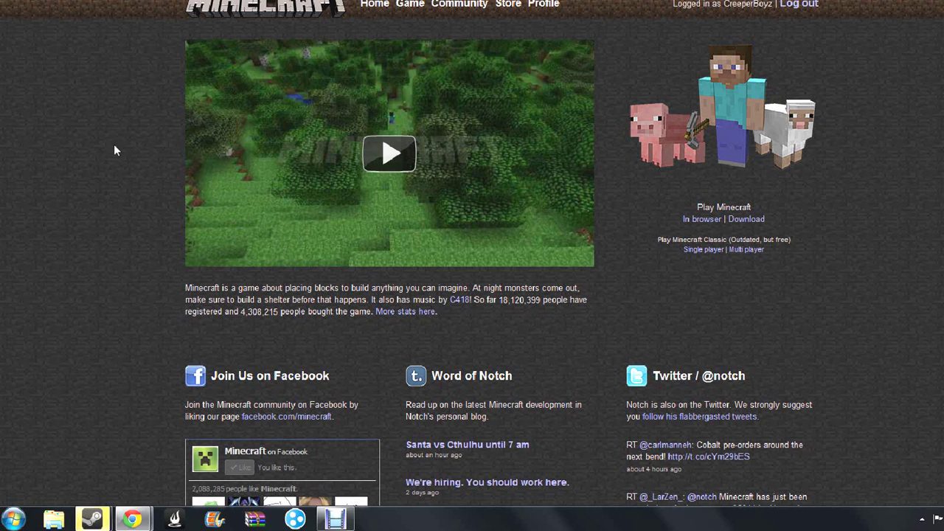
Launch Minecraft in the browser and load the SkyBlock2.1 Hardcore world in single-player mode.
left_click(700, 220)
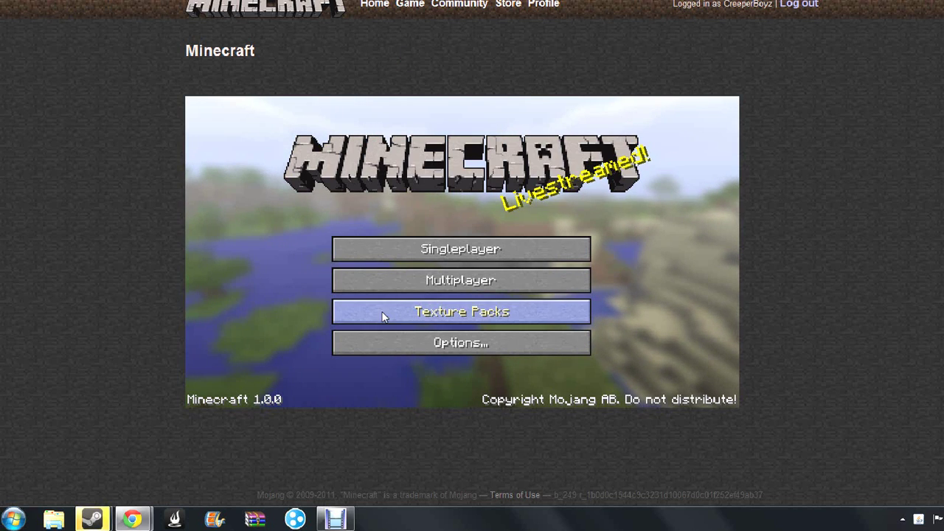
left_click(512, 249)
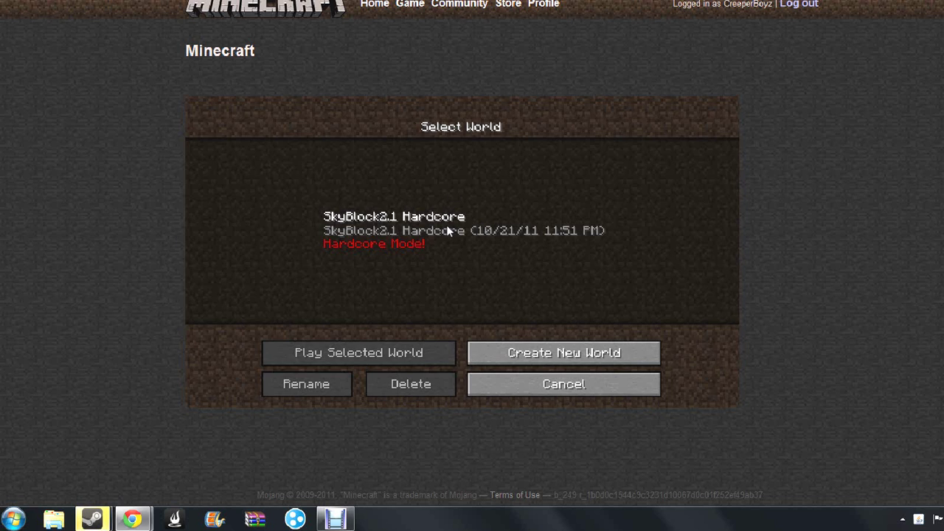
left_click(362, 234)
double_click(358, 237)
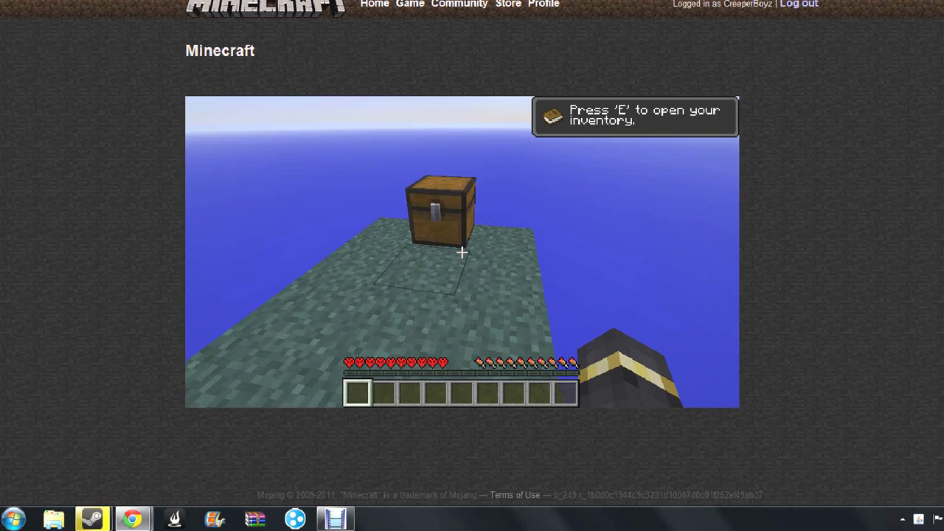
Open the island chest and move the ice block to the third hotbar slot and the lava bucket to the first.
right_click(462, 253)
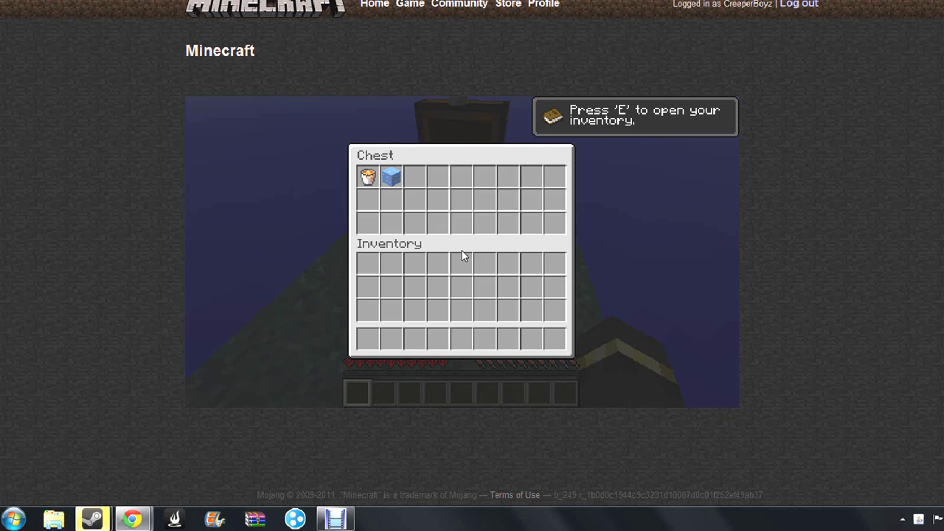
left_click(390, 177)
left_click(415, 339)
left_click(368, 179)
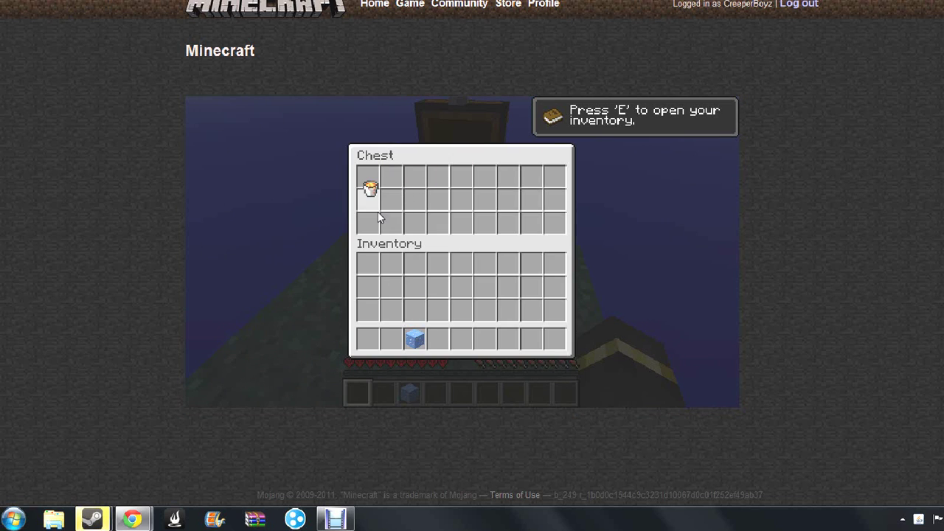
key("e")
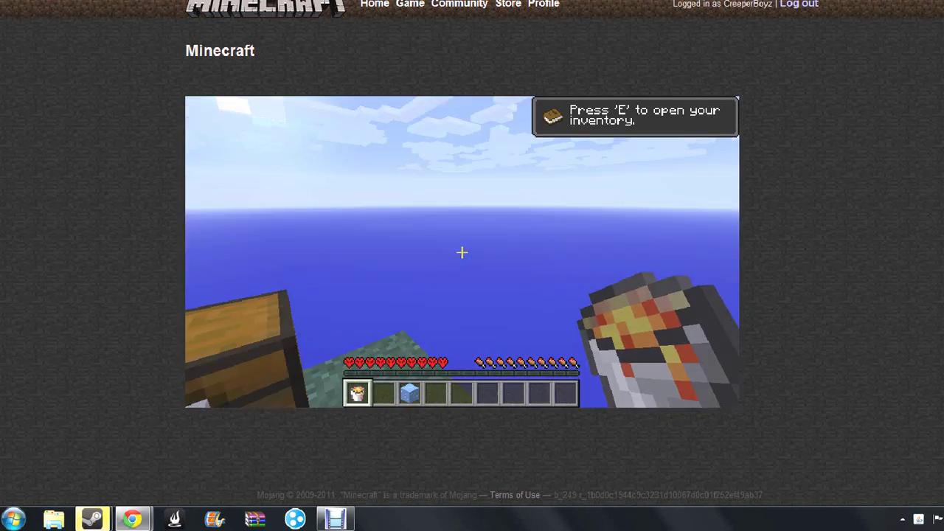
Walk to the island's tree, place the ice block at the base of its trunk and break it.
key("w")
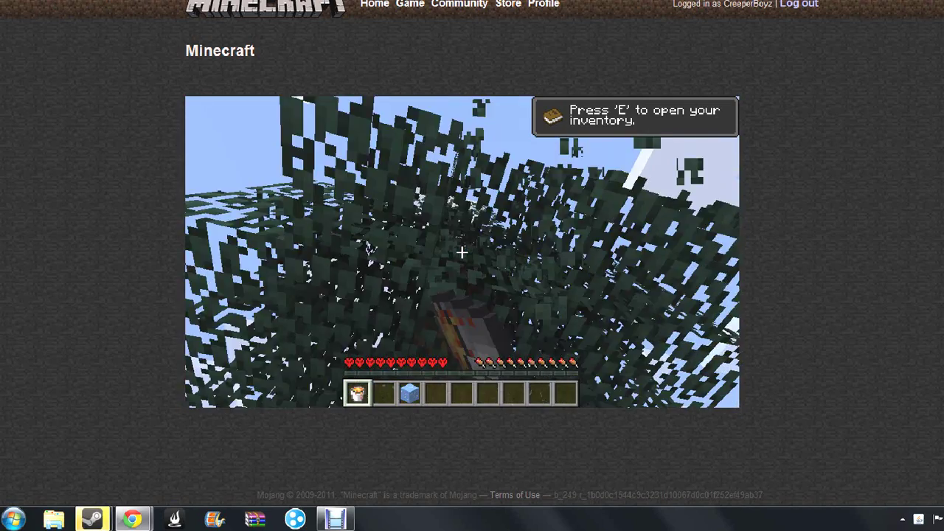
left_click(461, 252)
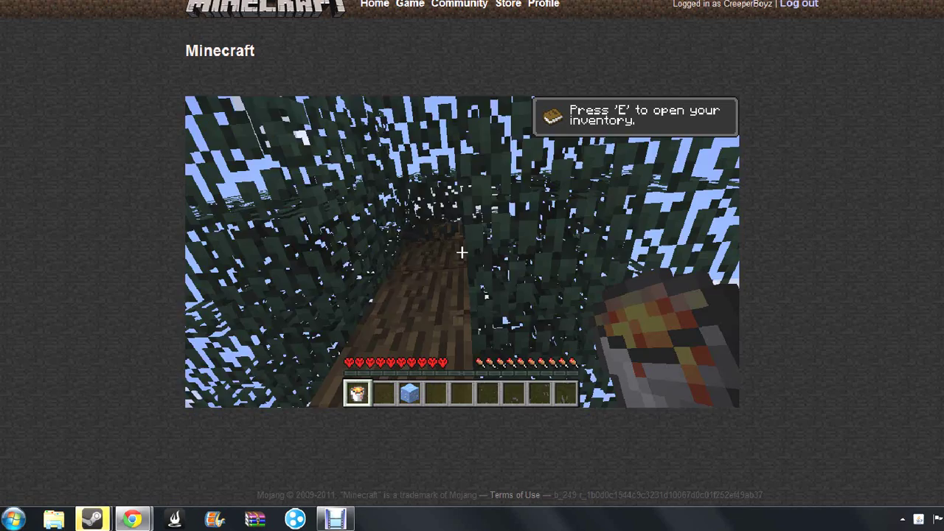
left_click(462, 252)
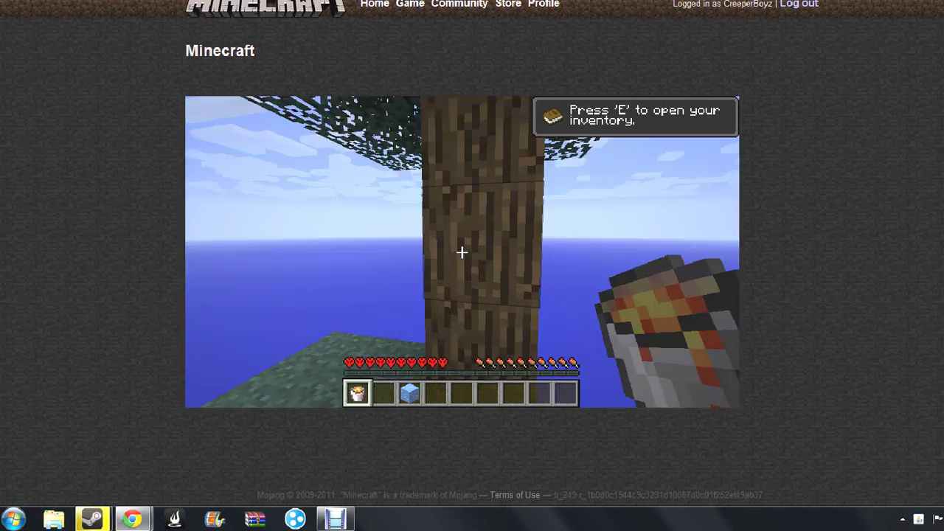
key("3")
right_click(462, 253)
left_click(461, 253)
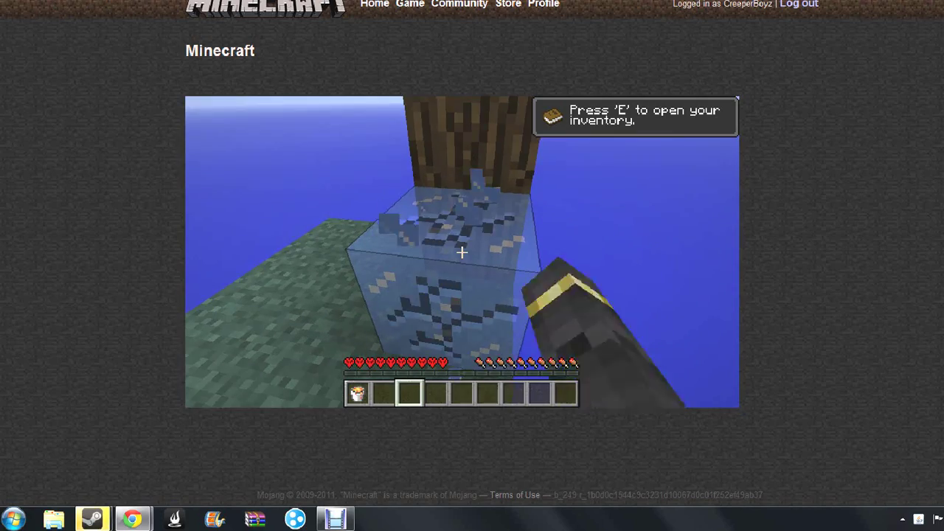
Pour out the lava bucket on the island, open the player inventory, and bring up the Debut recorder.
key("1")
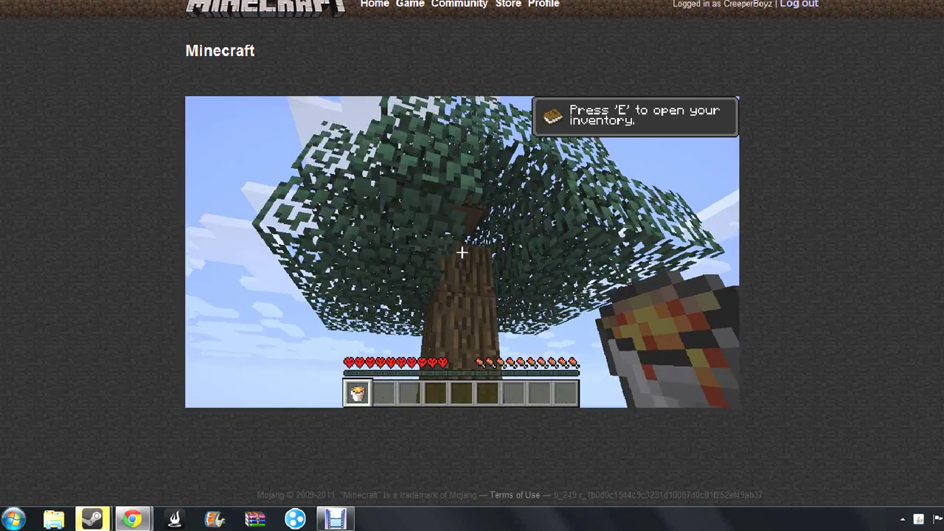
right_click(462, 252)
key("s")
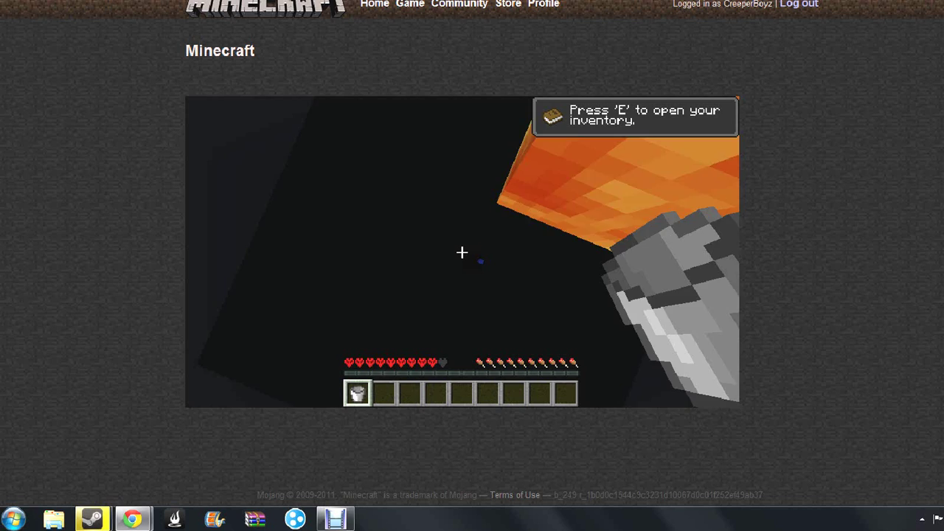
key("e")
left_click(334, 519)
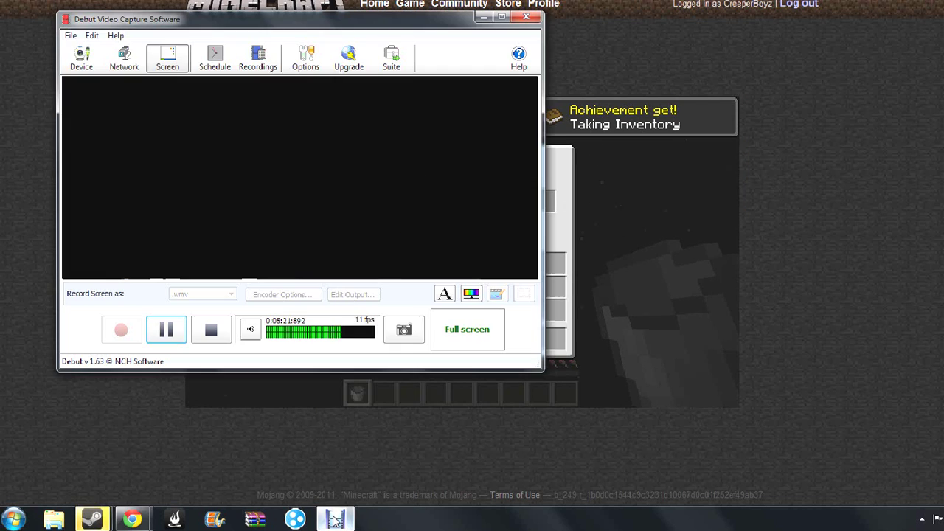